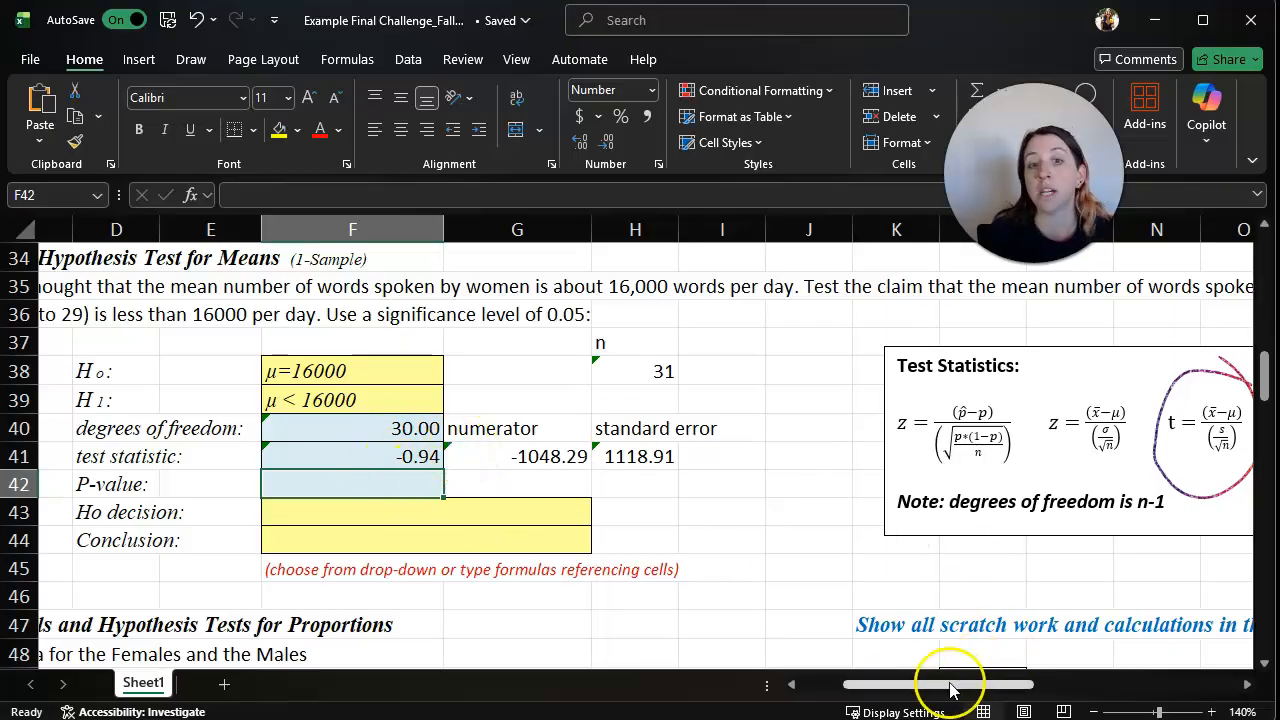
# Sketch a bell curve over a baseline with a centre tick in rainbow ink, in the blank cells beside the Test Statistics box.
pyautogui.moveTo(950, 688); pyautogui.dragTo(1060, 690)
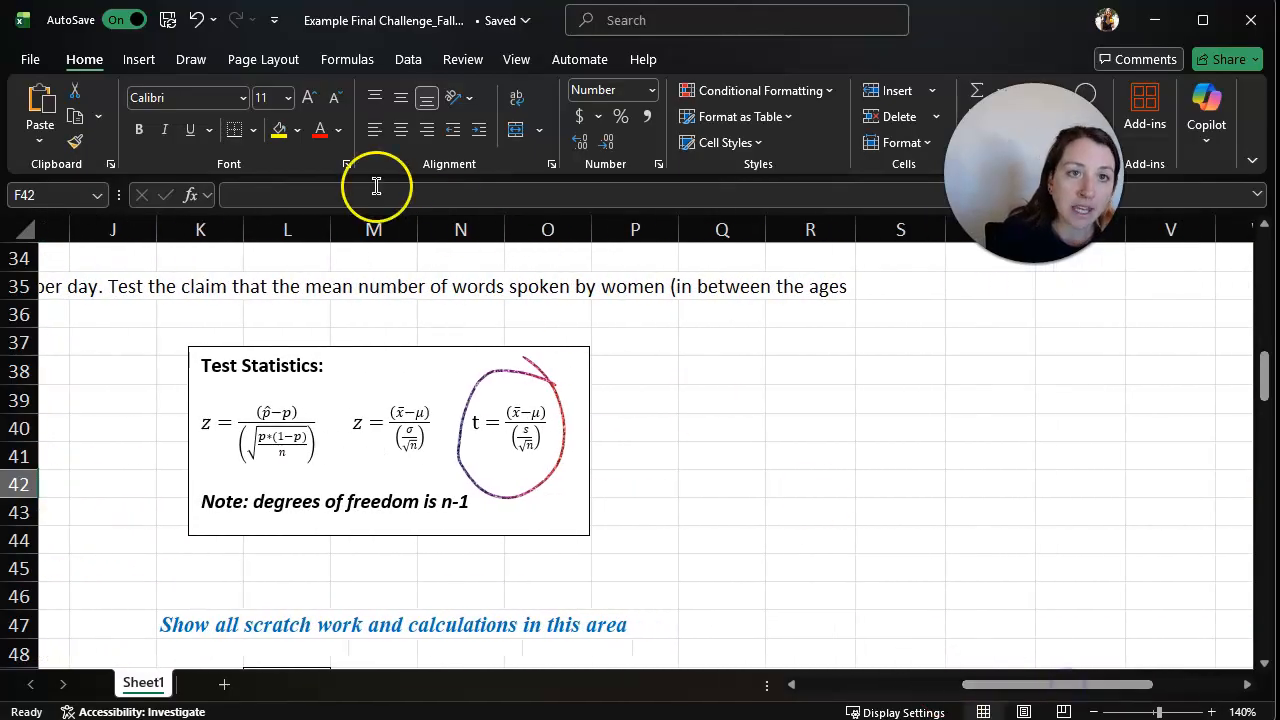
pyautogui.click(191, 59)
pyautogui.click(322, 110)
pyautogui.moveTo(657, 497); pyautogui.dragTo(1043, 486)
pyautogui.moveTo(655, 490)
pyautogui.mouseDown()
pyautogui.moveTo(743, 386)
pyautogui.moveTo(823, 329)
pyautogui.moveTo(1050, 475)
pyautogui.mouseUp()
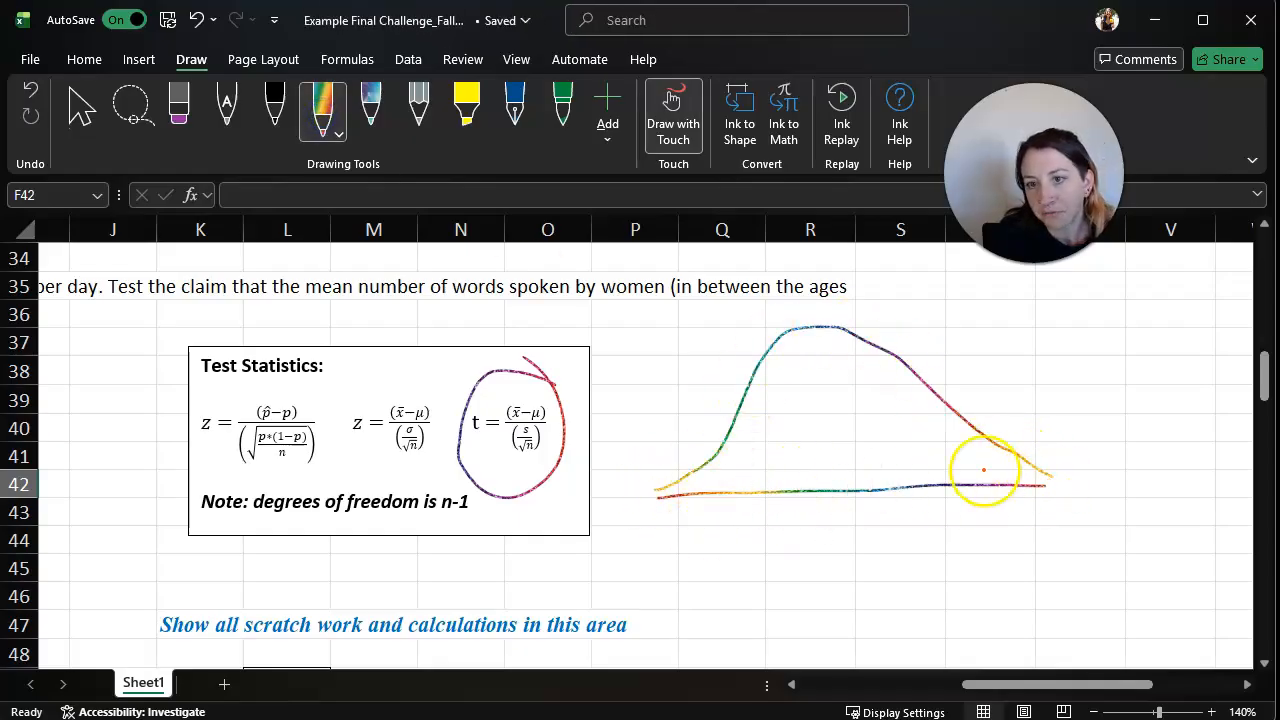
pyautogui.moveTo(838, 483); pyautogui.dragTo(840, 506)
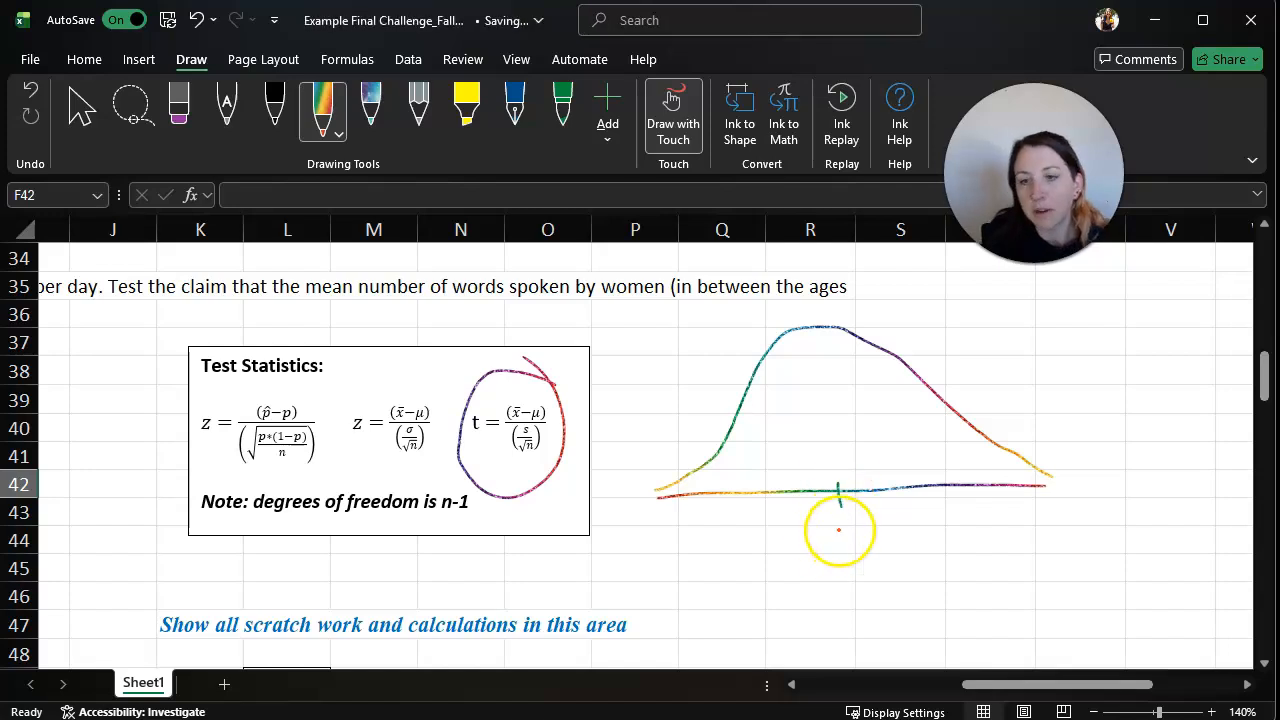
pyautogui.moveTo(827, 516)
pyautogui.mouseDown()
pyautogui.moveTo(827, 535)
pyautogui.moveTo(866, 517)
pyautogui.moveTo(889, 531)
pyautogui.moveTo(882, 518)
pyautogui.mouseUp()
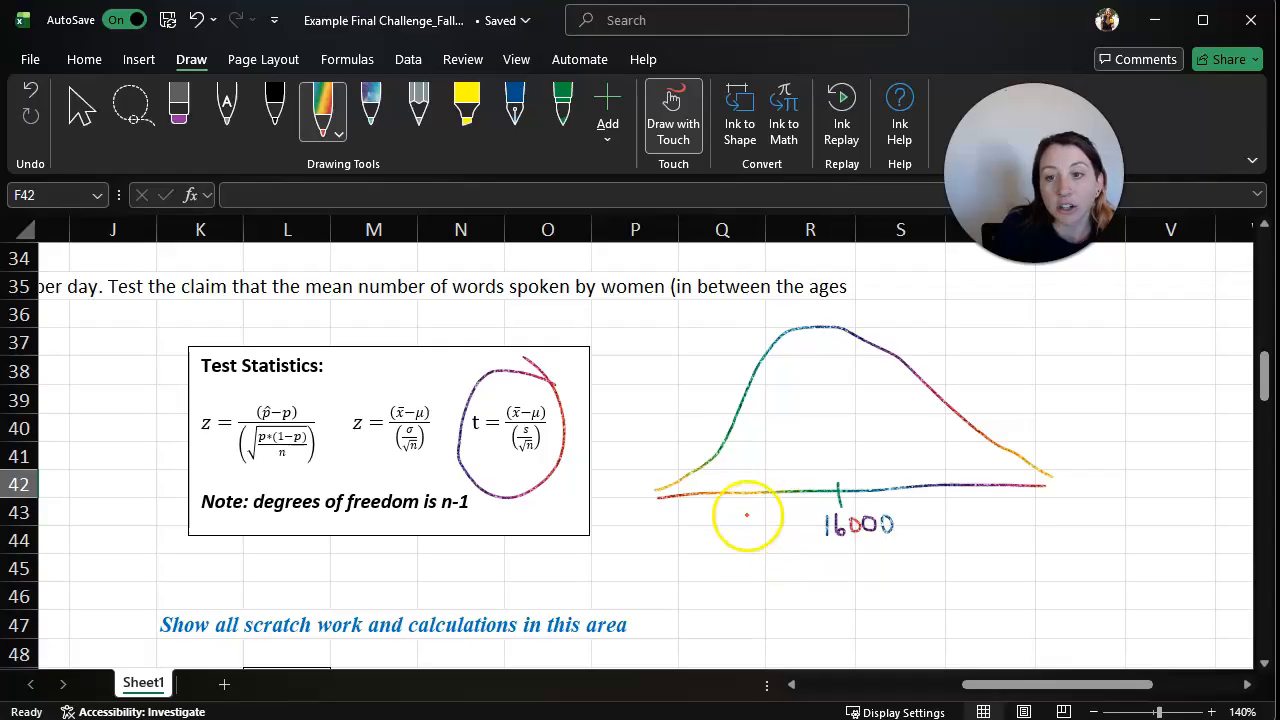
pyautogui.click(178, 108)
pyautogui.moveTo(815, 510)
pyautogui.mouseDown()
pyautogui.moveTo(823, 523)
pyautogui.moveTo(886, 523)
pyautogui.mouseUp()
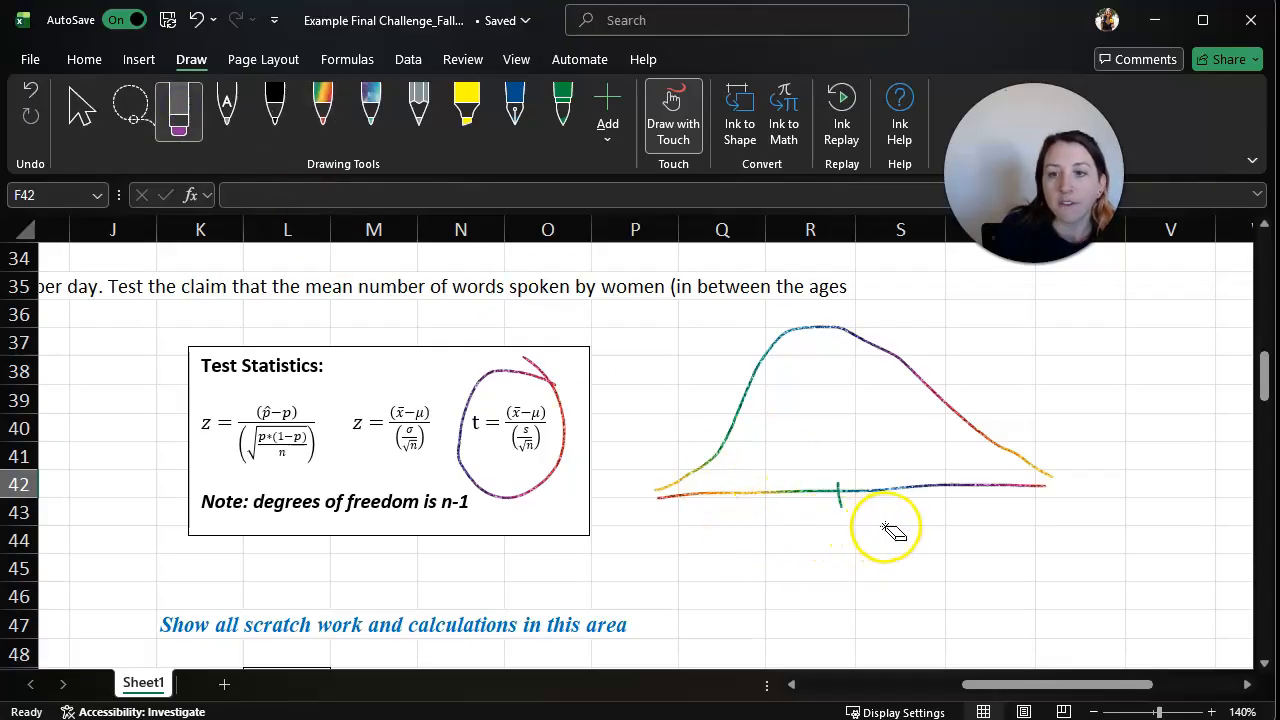
# Handwrite 0 under the curve's centre tick and z at the end of the baseline in rainbow ink.
pyautogui.click(314, 122)
pyautogui.moveTo(843, 517)
pyautogui.mouseDown()
pyautogui.moveTo(850, 533)
pyautogui.moveTo(847, 518)
pyautogui.mouseUp()
pyautogui.moveTo(1070, 462); pyautogui.dragTo(1090, 488)
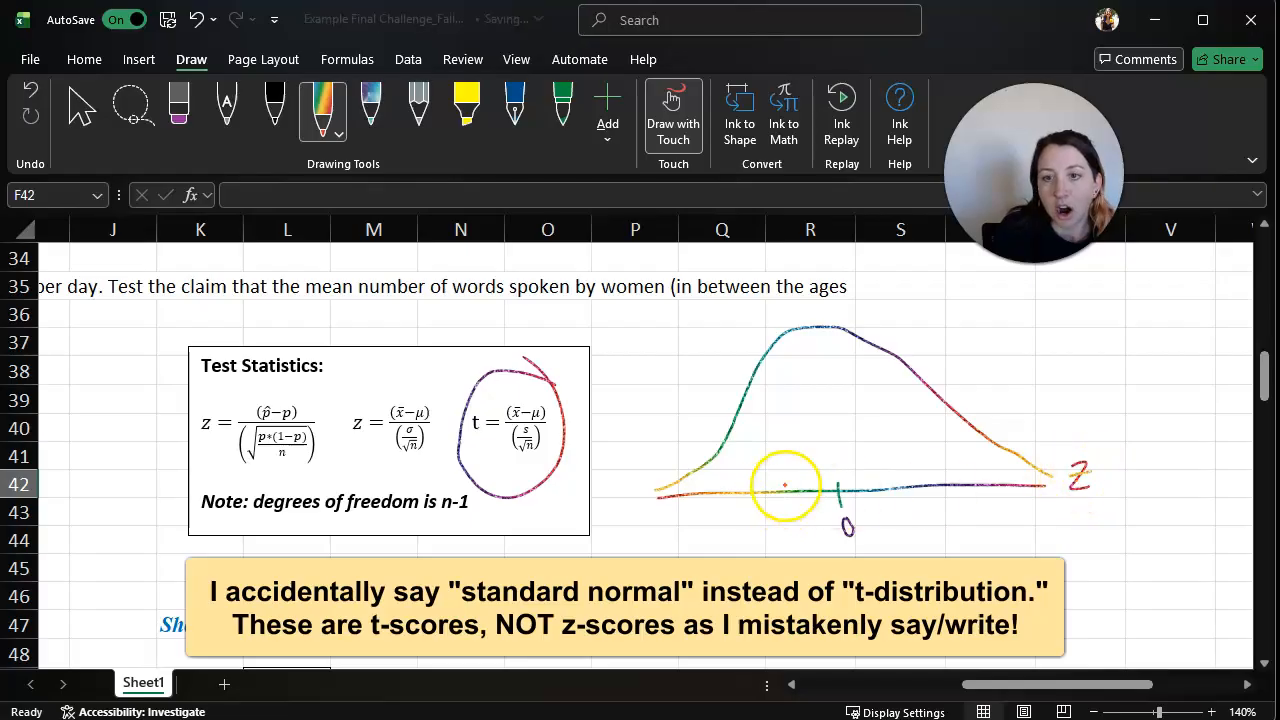
# Mark a tick on the baseline just left of the curve's centre and handwrite -.94 beneath it.
pyautogui.moveTo(783, 484)
pyautogui.mouseDown()
pyautogui.moveTo(772, 515)
pyautogui.moveTo(785, 520)
pyautogui.mouseUp()
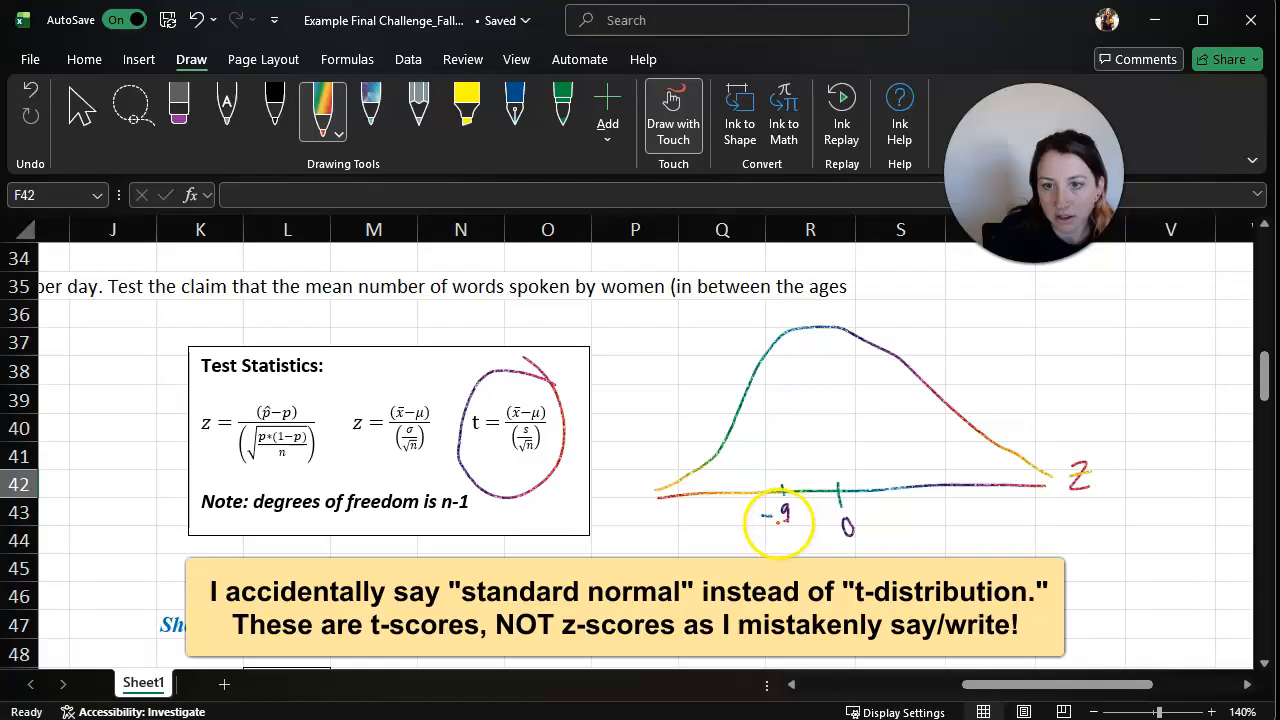
pyautogui.moveTo(968, 686)
pyautogui.mouseDown()
pyautogui.moveTo(895, 690)
pyautogui.moveTo(954, 687)
pyautogui.mouseUp()
pyautogui.moveTo(892, 504); pyautogui.dragTo(901, 512)
pyautogui.moveTo(901, 503); pyautogui.dragTo(905, 515)
# Annotate the curve with x̄ under -.94, a circle around both, μ under 0, and a vertical line from -.94 up to the curve.
pyautogui.moveTo(874, 557)
pyautogui.mouseDown()
pyautogui.moveTo(893, 573)
pyautogui.moveTo(879, 577)
pyautogui.mouseUp()
pyautogui.moveTo(876, 548); pyautogui.dragTo(898, 545)
pyautogui.moveTo(898, 490)
pyautogui.mouseDown()
pyautogui.moveTo(856, 518)
pyautogui.moveTo(908, 556)
pyautogui.moveTo(895, 498)
pyautogui.mouseUp()
pyautogui.moveTo(948, 558); pyautogui.dragTo(962, 575)
pyautogui.moveTo(879, 331); pyautogui.dragTo(885, 490)
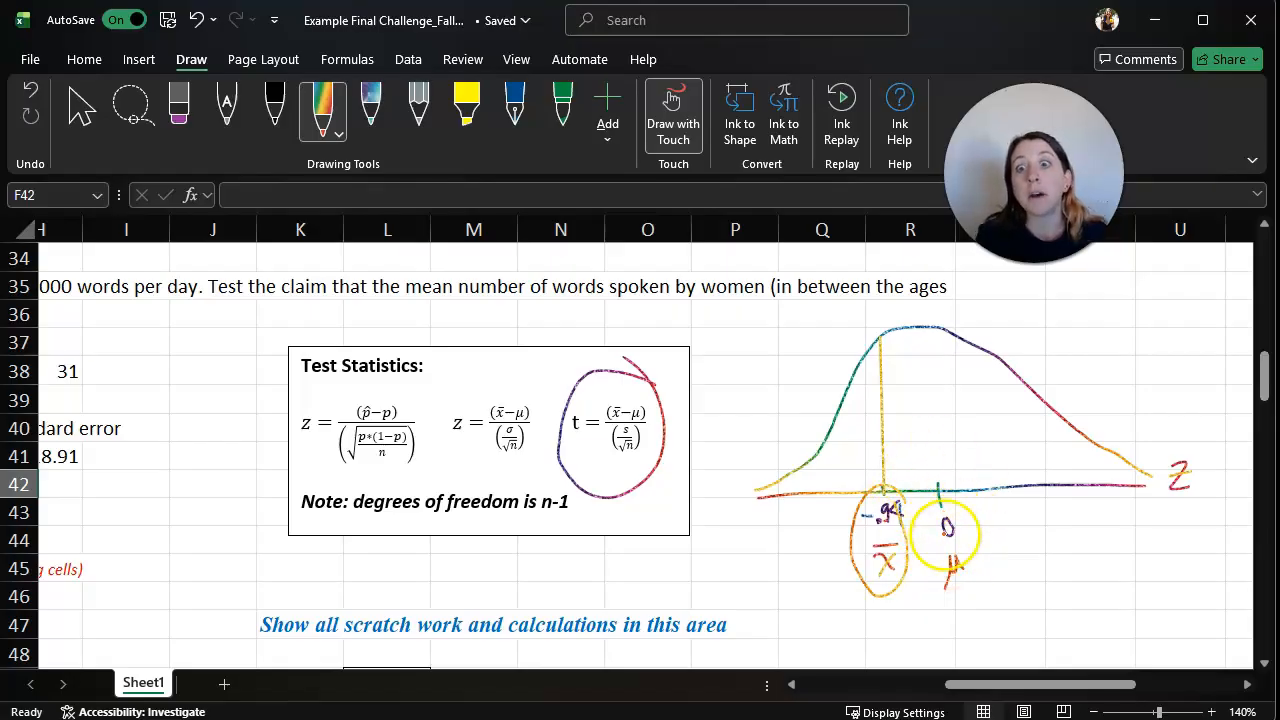
# Circle the less-than sign in the H1 hypothesis in ink.
pyautogui.moveTo(986, 684); pyautogui.dragTo(860, 686)
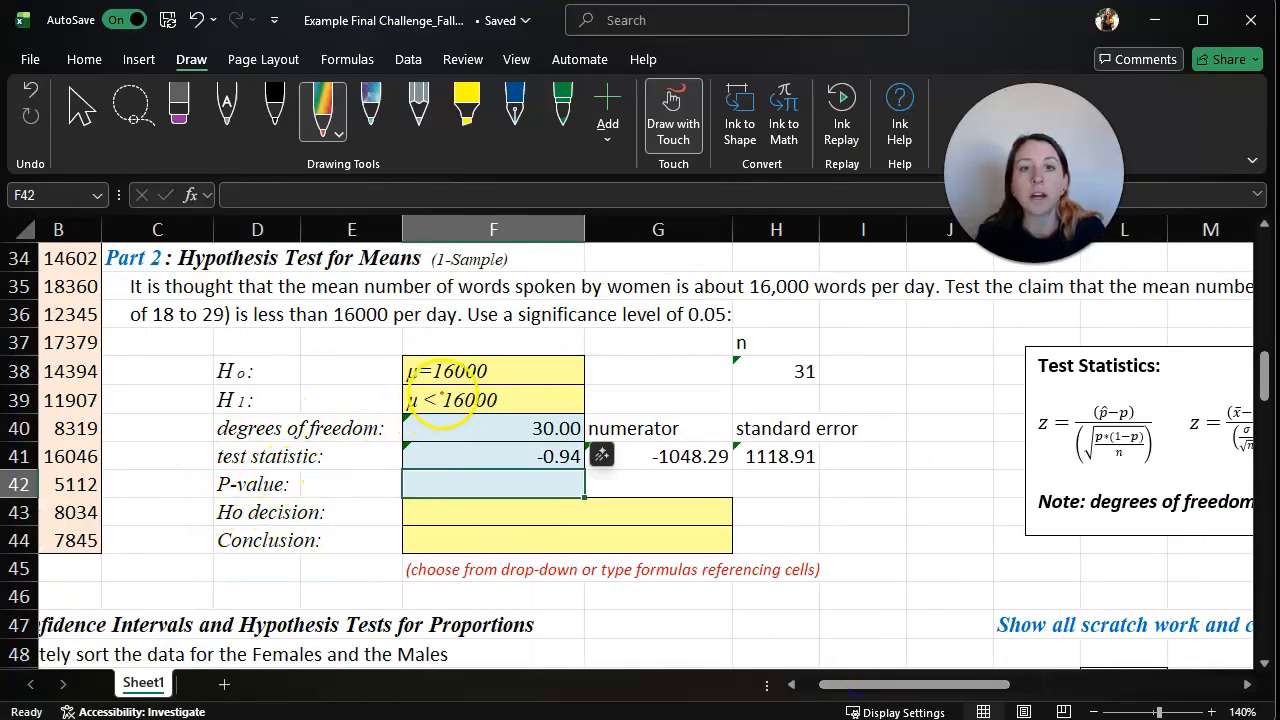
pyautogui.moveTo(441, 393); pyautogui.dragTo(440, 402)
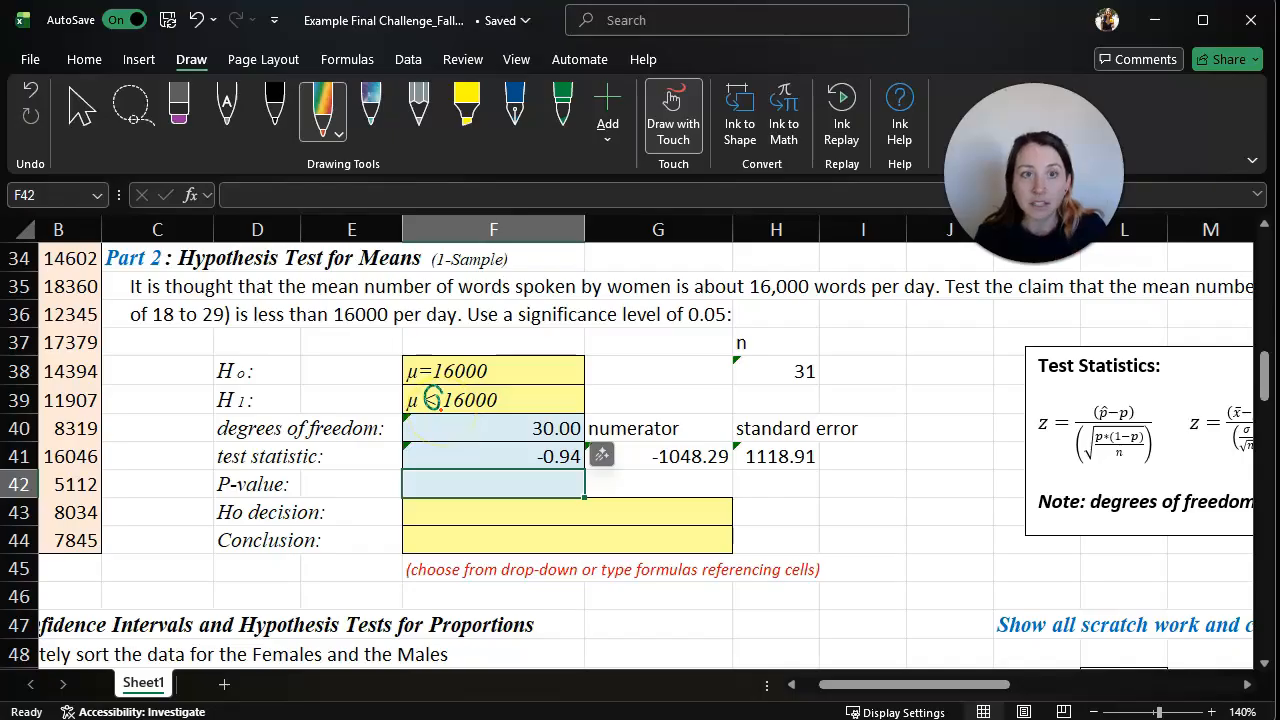
# Shade the area under the curve to the left of the vertical line at -.94 as the left tail.
pyautogui.moveTo(948, 686); pyautogui.dragTo(1073, 686)
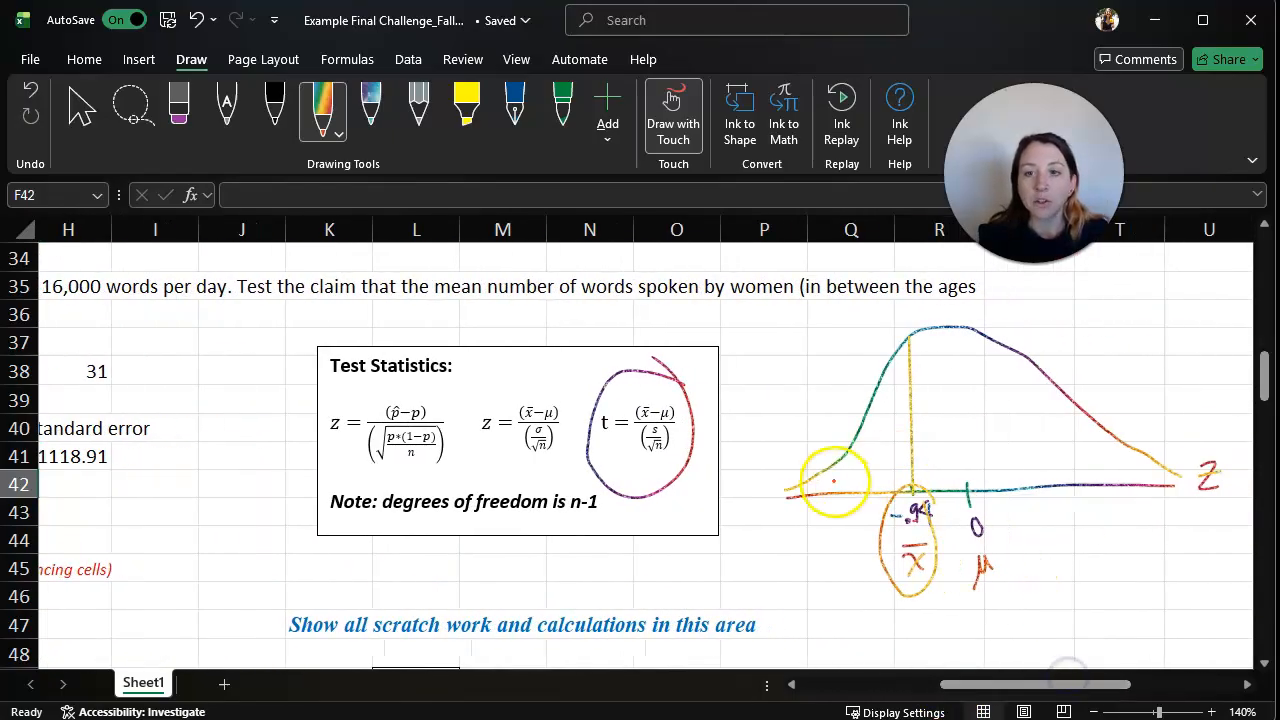
pyautogui.moveTo(837, 477)
pyautogui.mouseDown()
pyautogui.moveTo(860, 457)
pyautogui.moveTo(883, 465)
pyautogui.mouseUp()
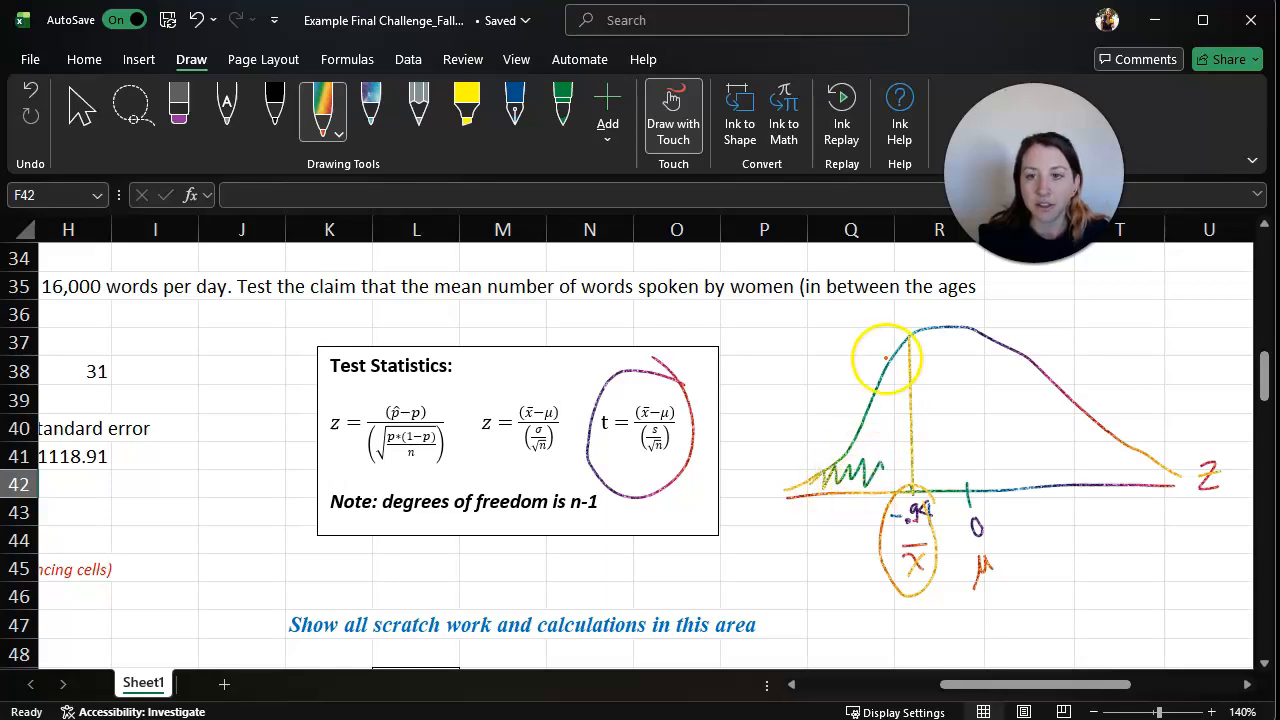
pyautogui.moveTo(901, 356)
pyautogui.mouseDown()
pyautogui.moveTo(865, 457)
pyautogui.moveTo(880, 450)
pyautogui.moveTo(888, 480)
pyautogui.moveTo(909, 480)
pyautogui.moveTo(886, 397)
pyautogui.moveTo(870, 490)
pyautogui.moveTo(815, 485)
pyautogui.moveTo(895, 370)
pyautogui.moveTo(907, 478)
pyautogui.moveTo(908, 414)
pyautogui.moveTo(800, 491)
pyautogui.mouseUp()
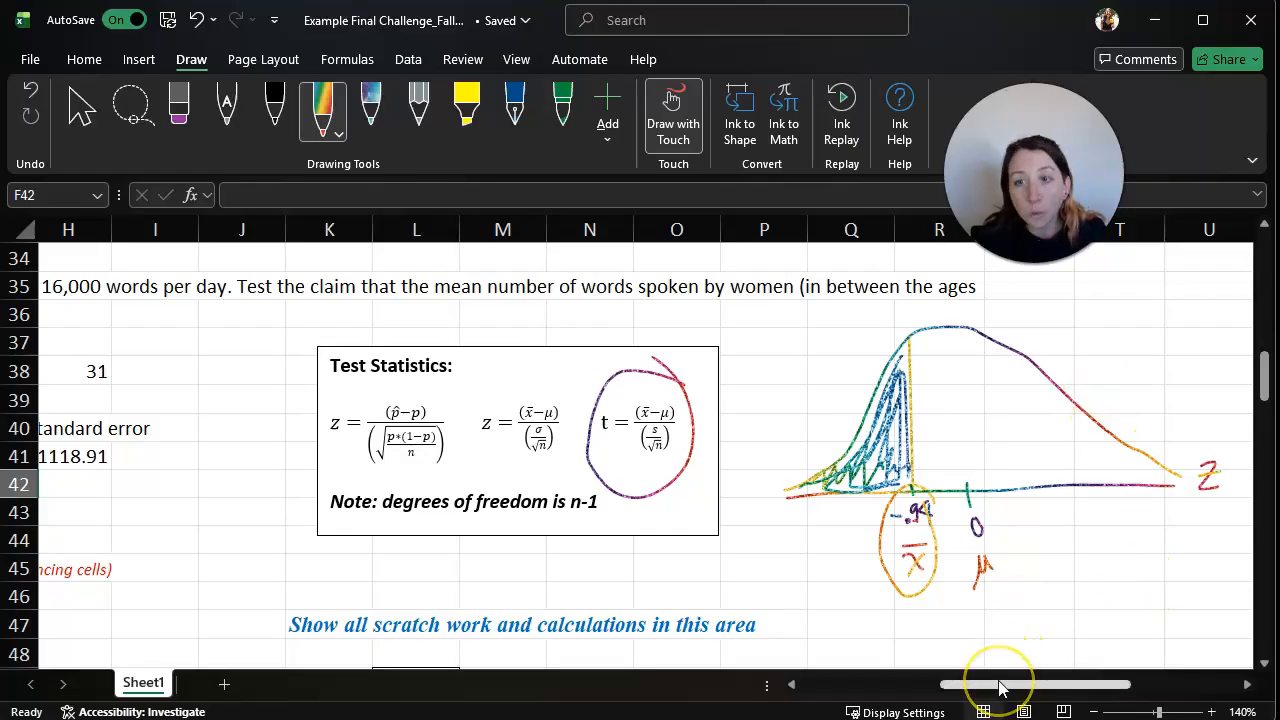
pyautogui.moveTo(1000, 687); pyautogui.dragTo(1002, 688)
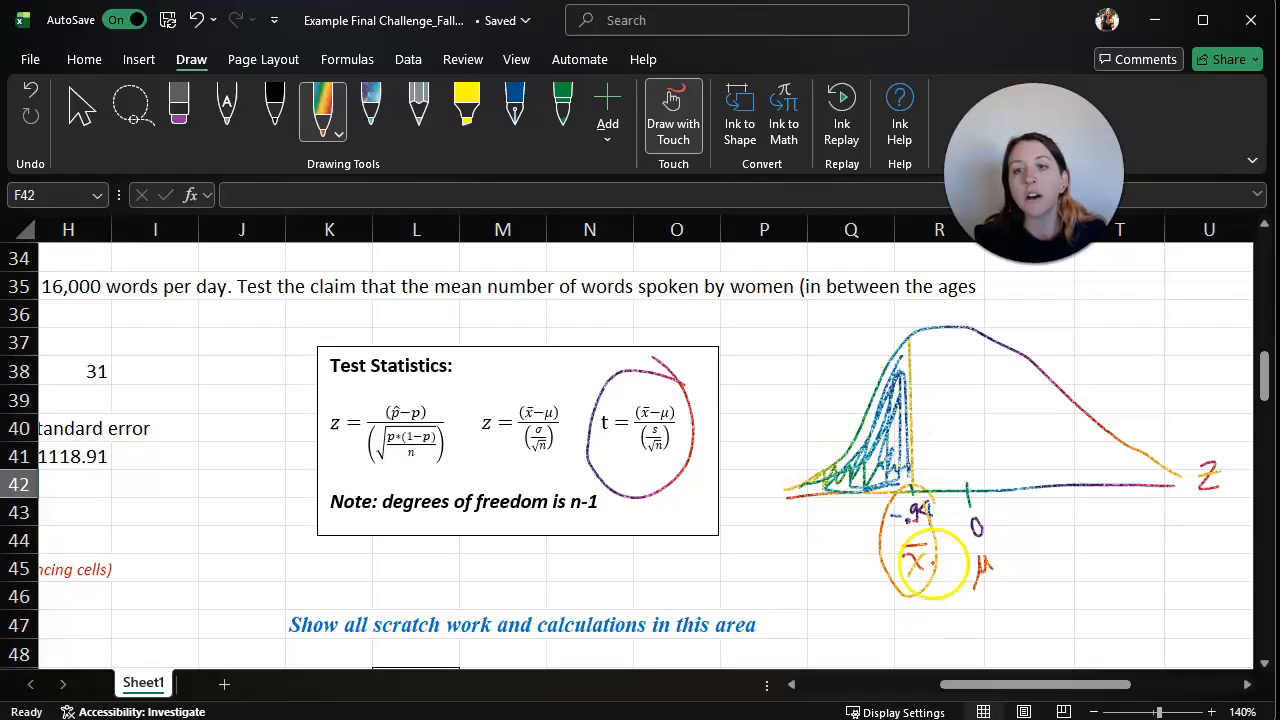
# Underline "is less than" in the problem text, and erase the ink circle around the less-than sign in H1.
pyautogui.moveTo(980, 690); pyautogui.dragTo(857, 688)
pyautogui.moveTo(245, 324); pyautogui.dragTo(336, 341)
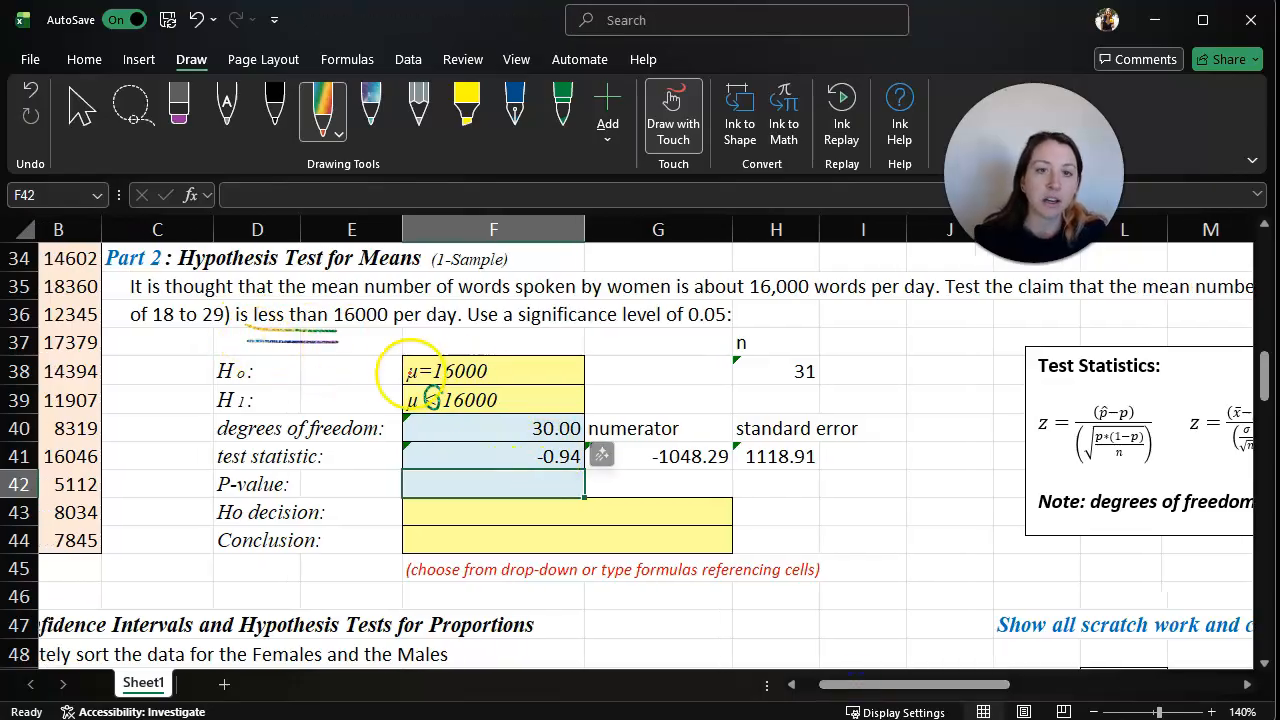
pyautogui.click(175, 106)
pyautogui.click(428, 400)
pyautogui.click(82, 108)
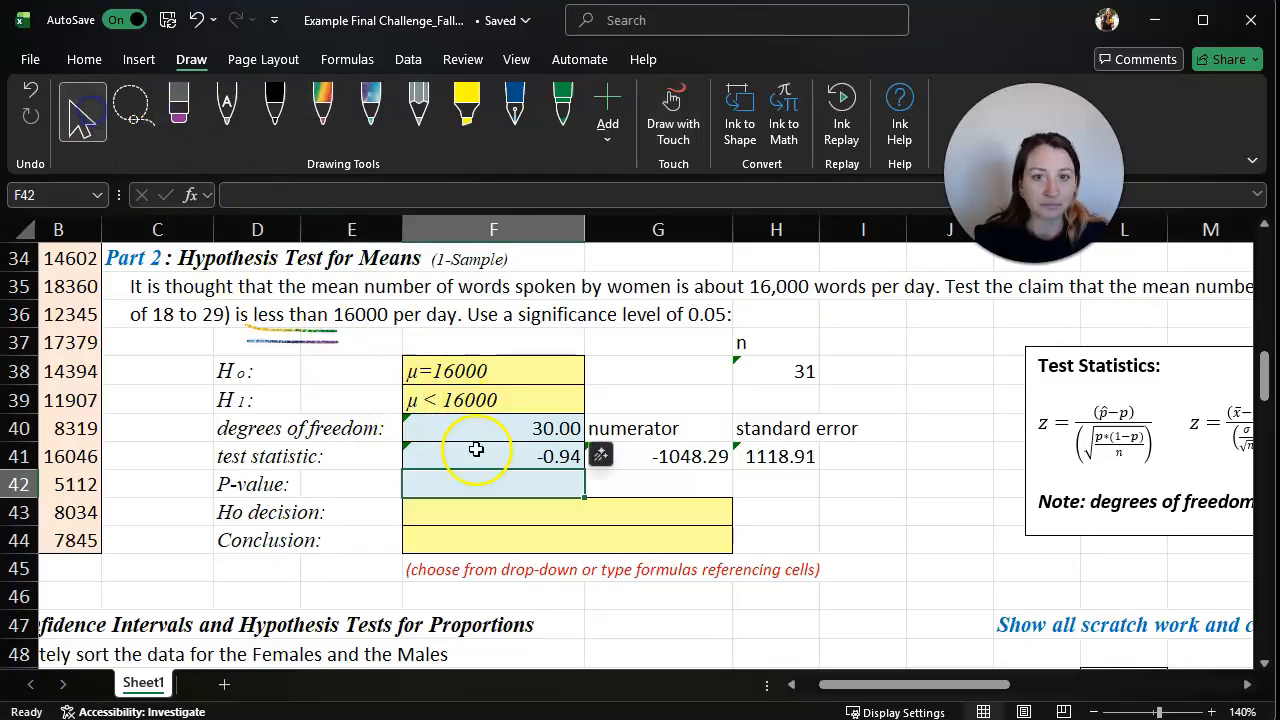
# Calculate the left-tailed P-value in F42 with =T.DIST(F41, F40, 1), using the test statistic and degrees of freedom.
pyautogui.doubleClick(471, 484)
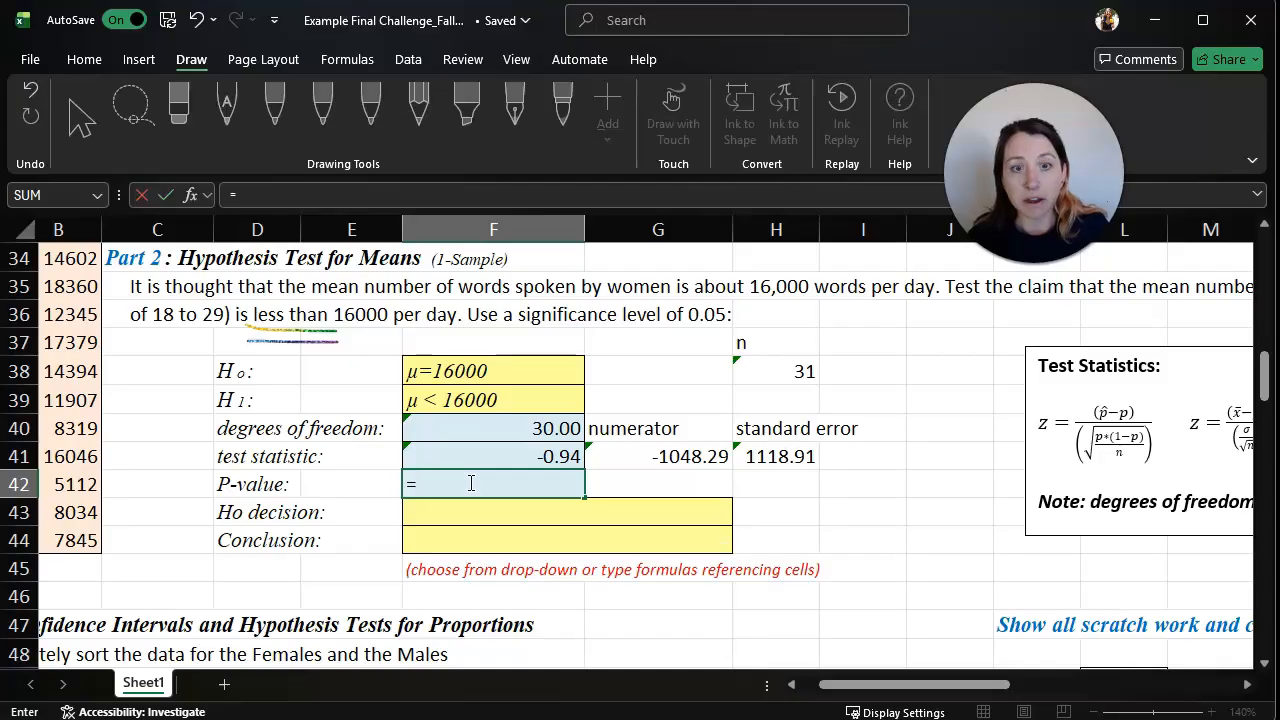
pyautogui.write('=T.')
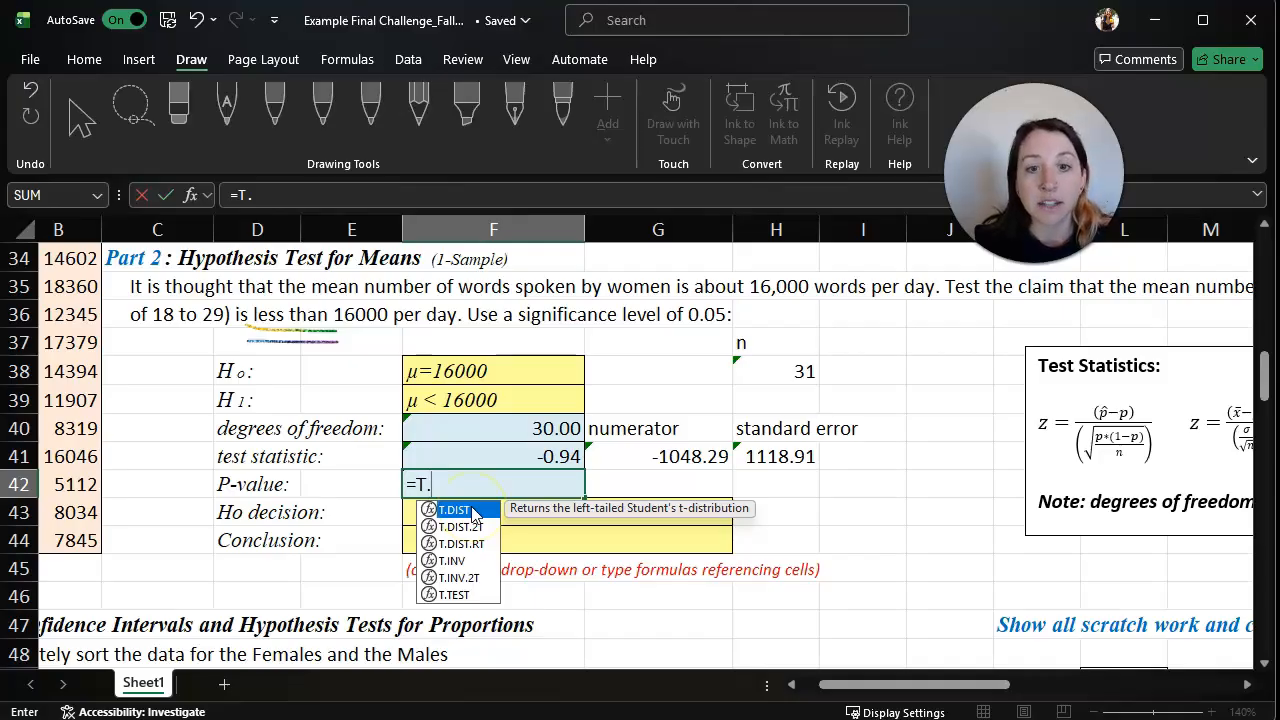
pyautogui.doubleClick(474, 512)
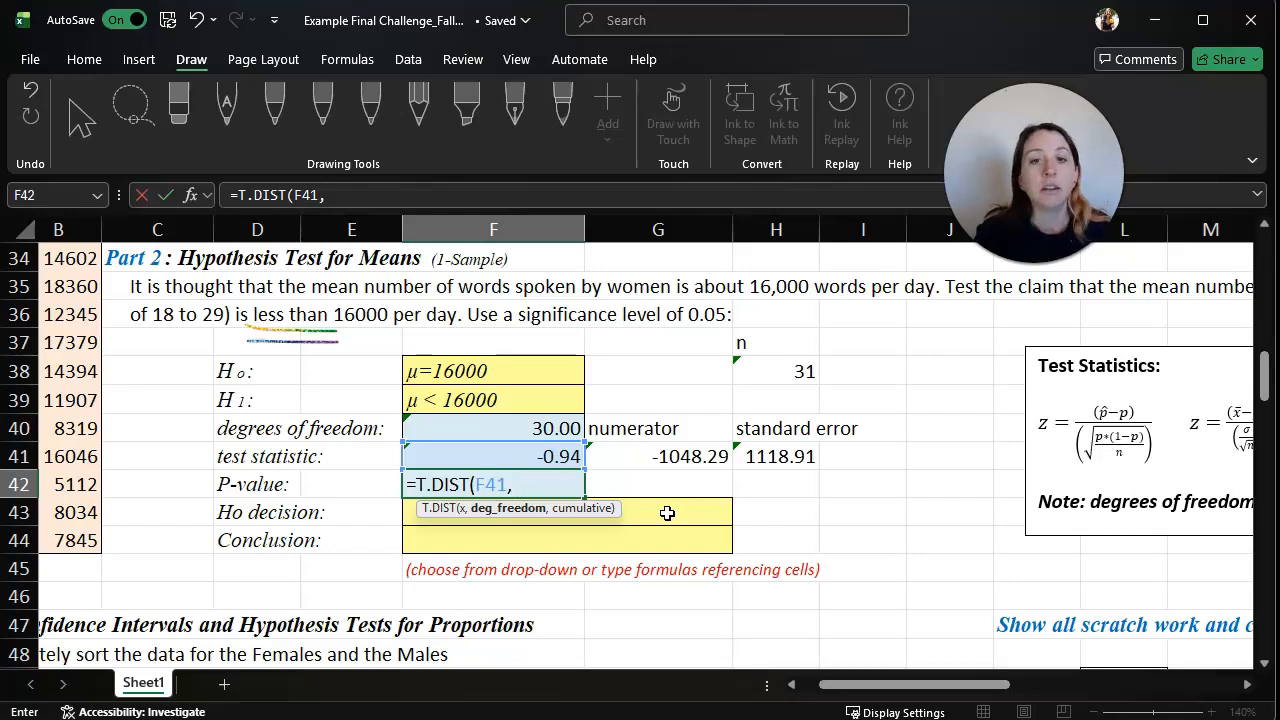
pyautogui.click(535, 428)
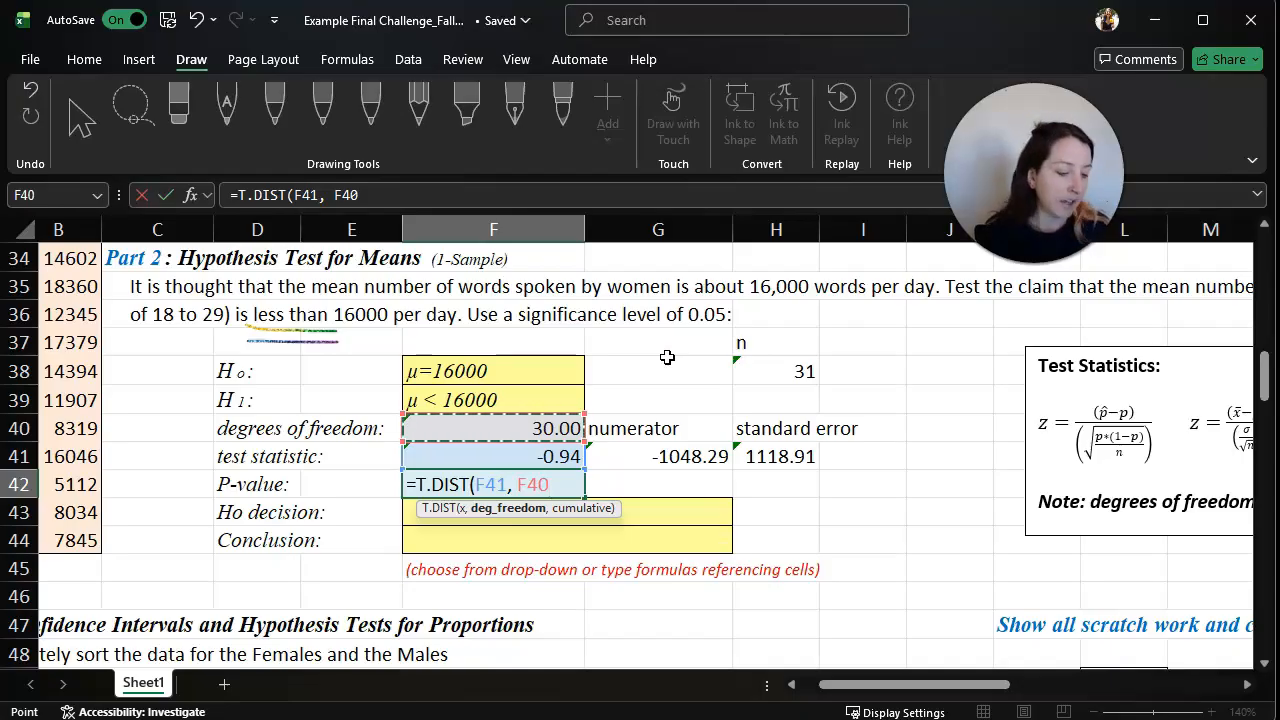
pyautogui.write(',')
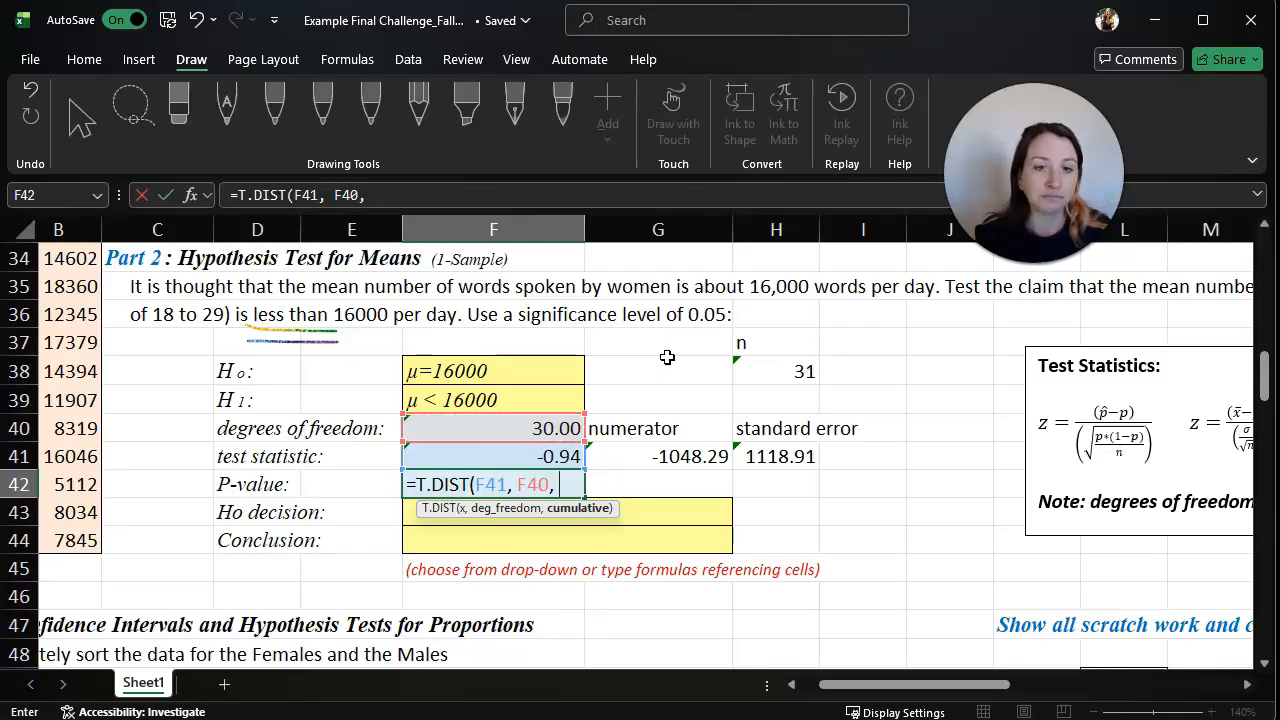
pyautogui.write(' 1)')
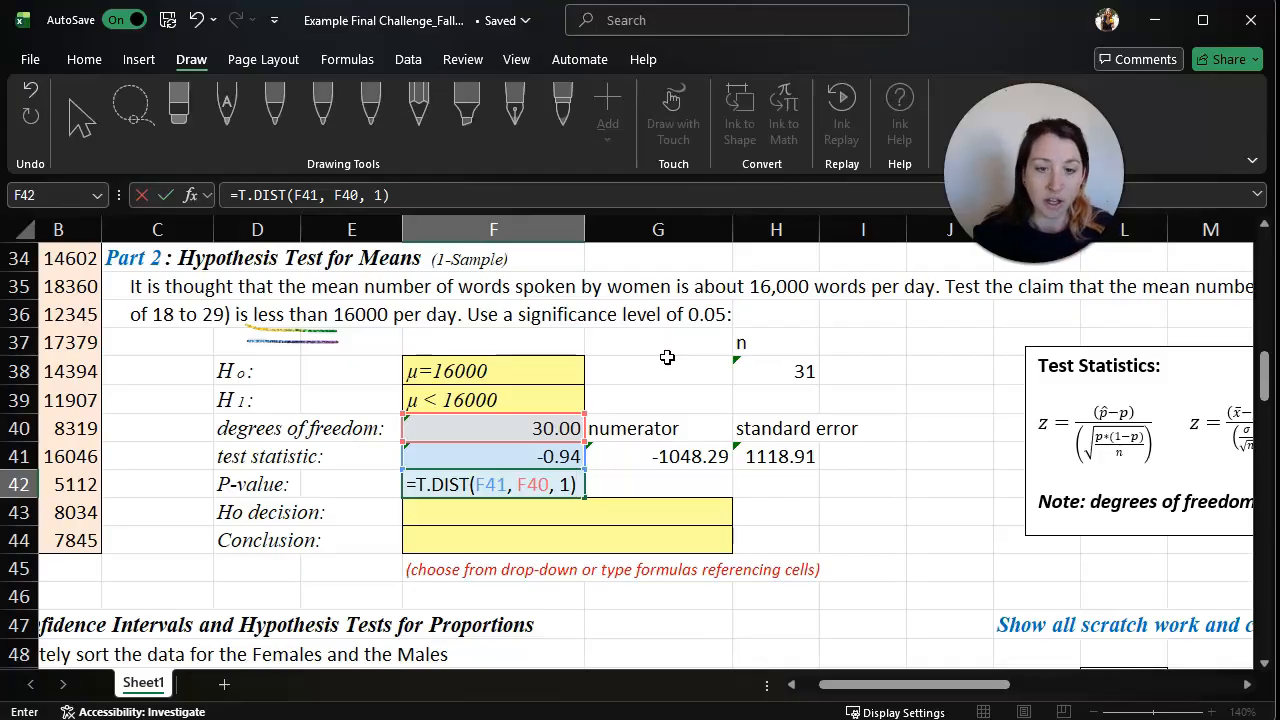
pyautogui.moveTo(829, 686)
pyautogui.mouseDown()
pyautogui.moveTo(982, 686)
pyautogui.moveTo(812, 686)
pyautogui.mouseUp()
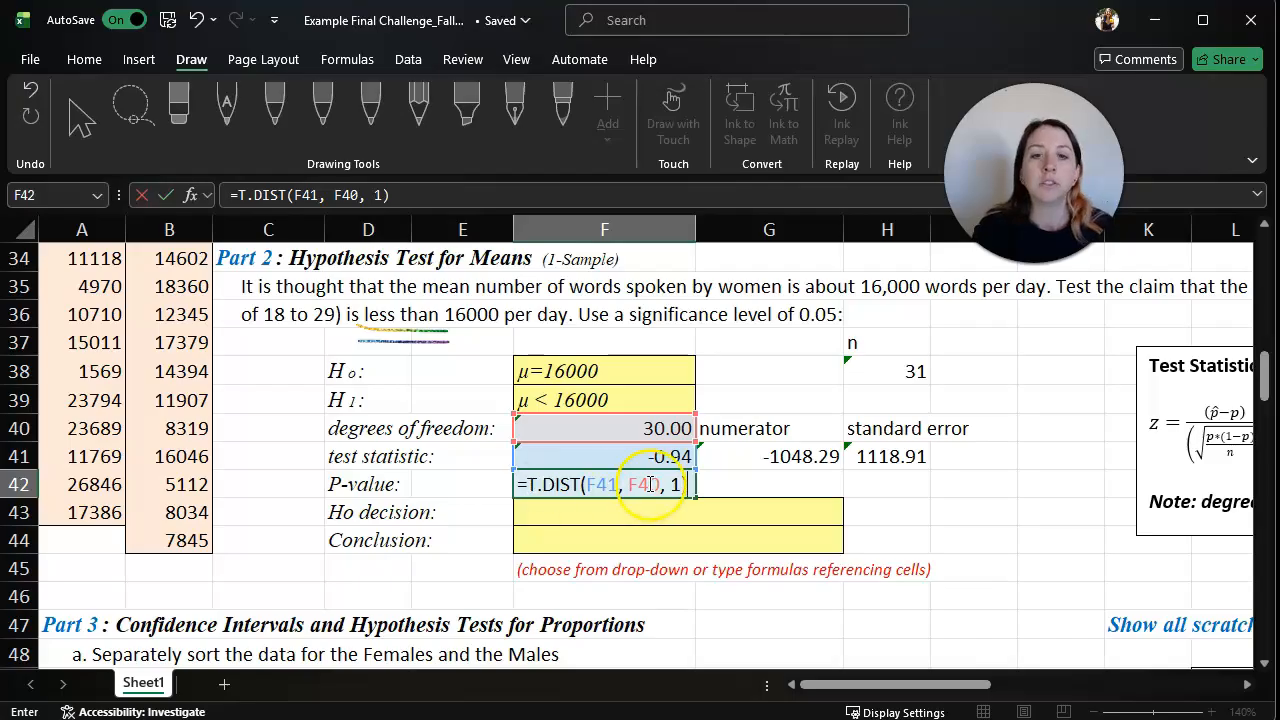
pyautogui.press('Return')
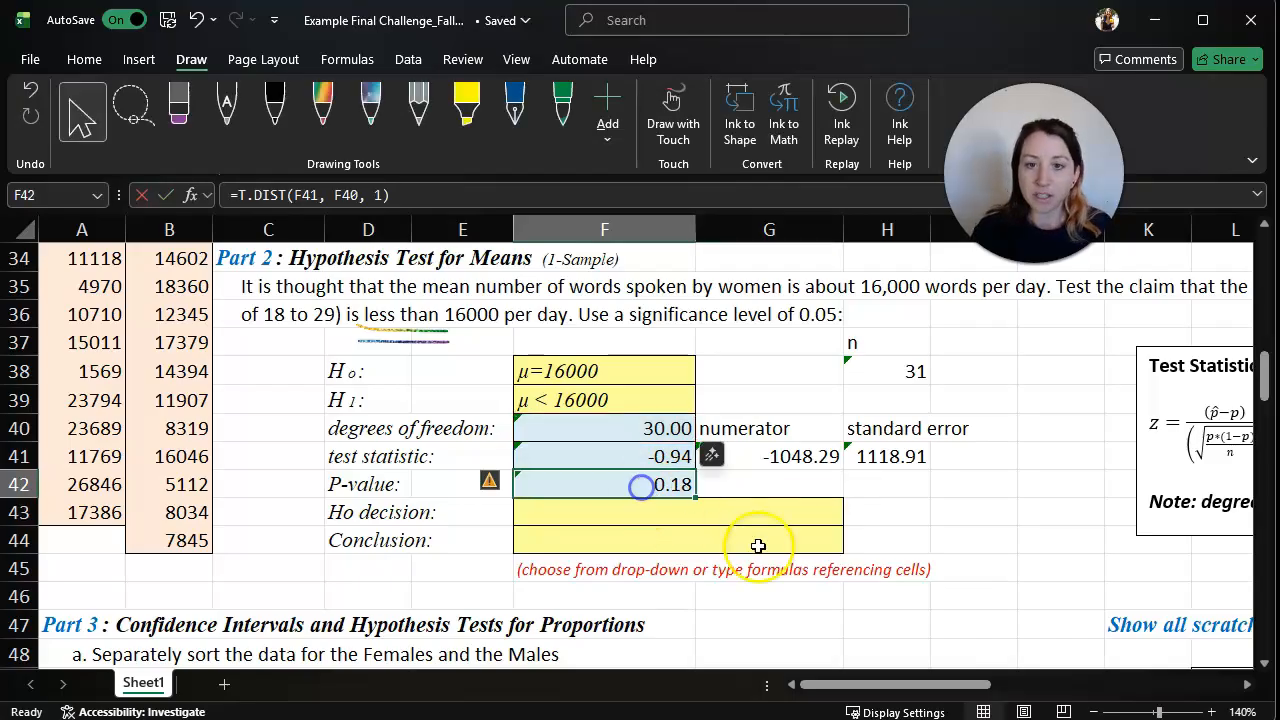
# Check the percentage under Your Points at the end of the worksheet and return to the Part 2 hypothesis test.
pyautogui.scroll(-11, 212, 514)
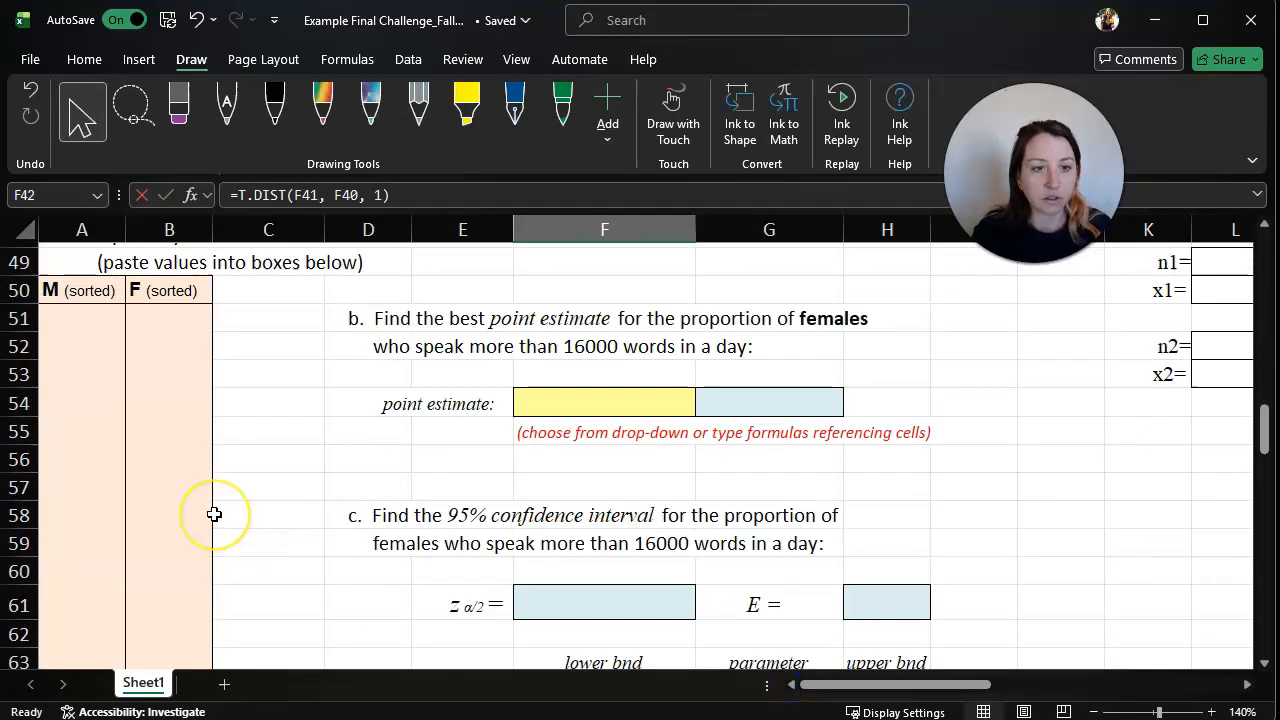
pyautogui.scroll(-4, 214, 514)
pyautogui.click(110, 578)
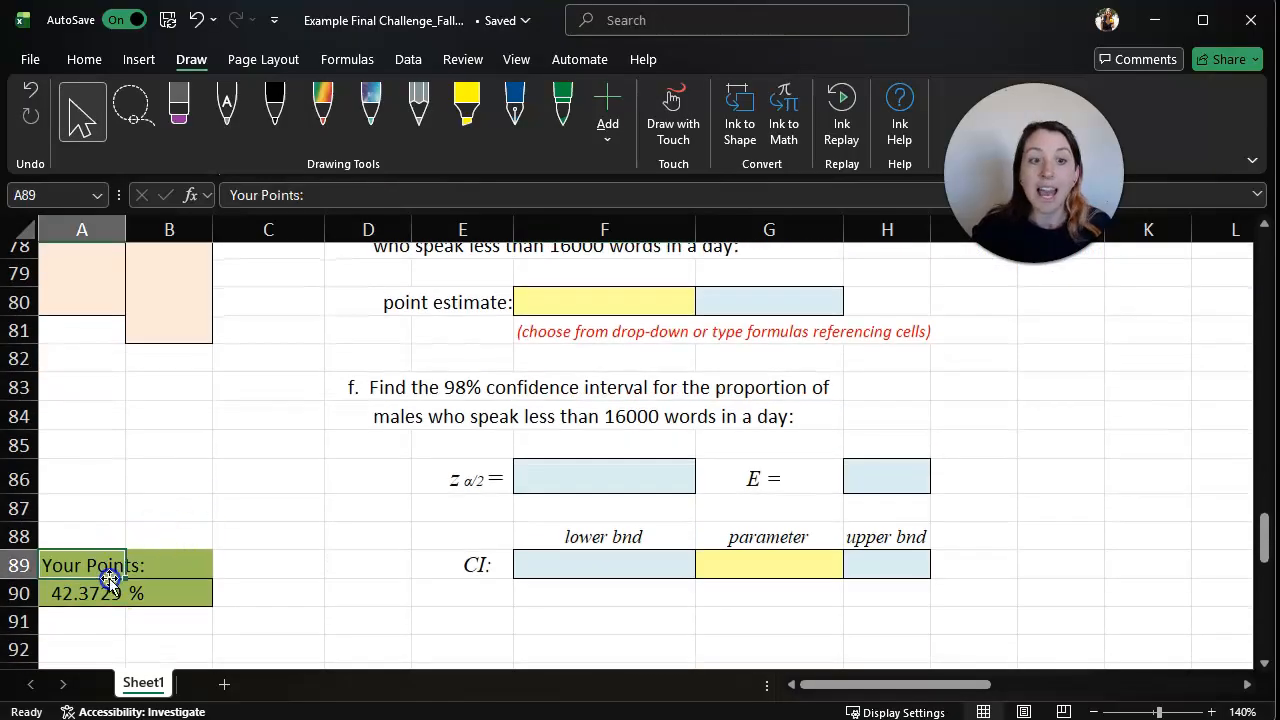
pyautogui.click(263, 563)
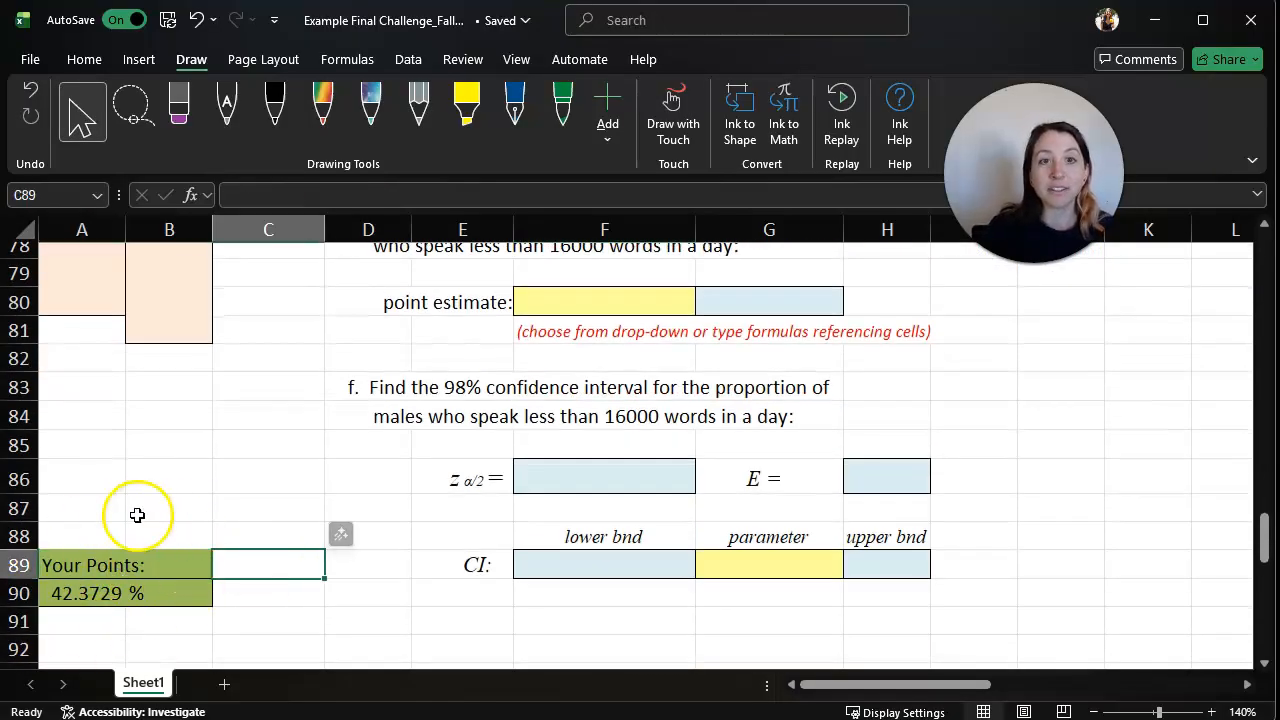
pyautogui.scroll(13, 723, 460)
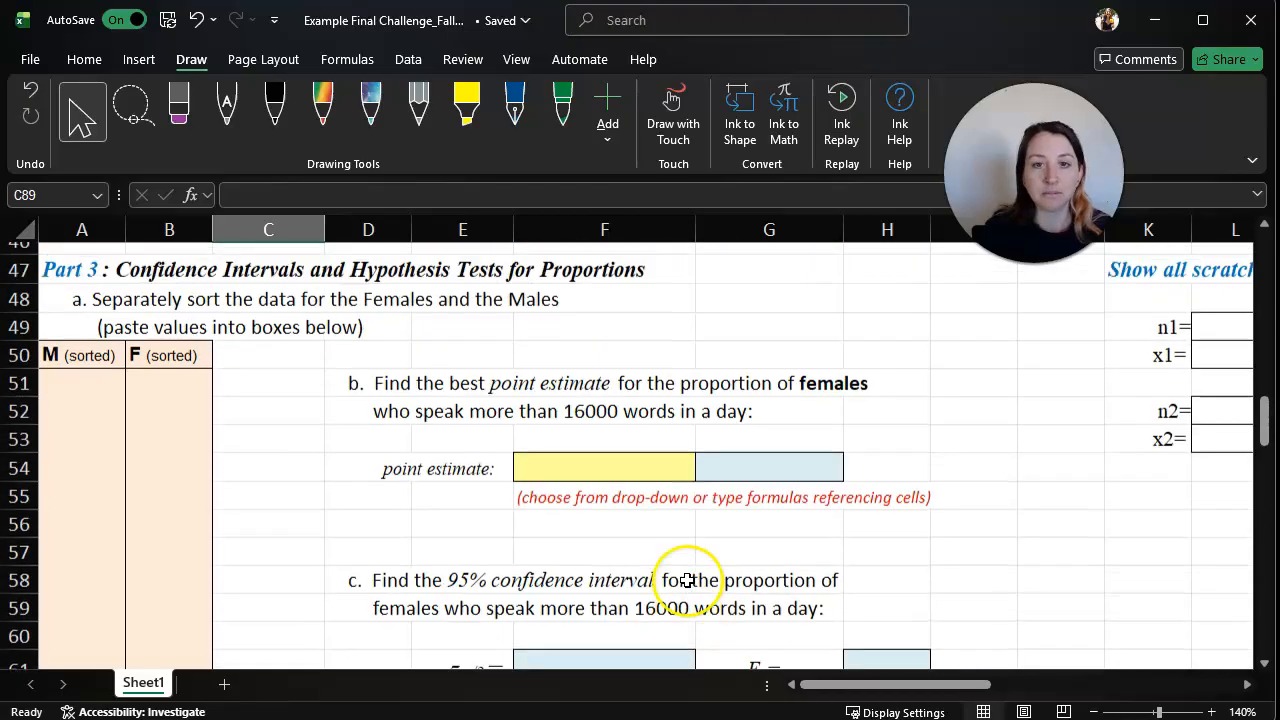
pyautogui.scroll(3, 685, 578)
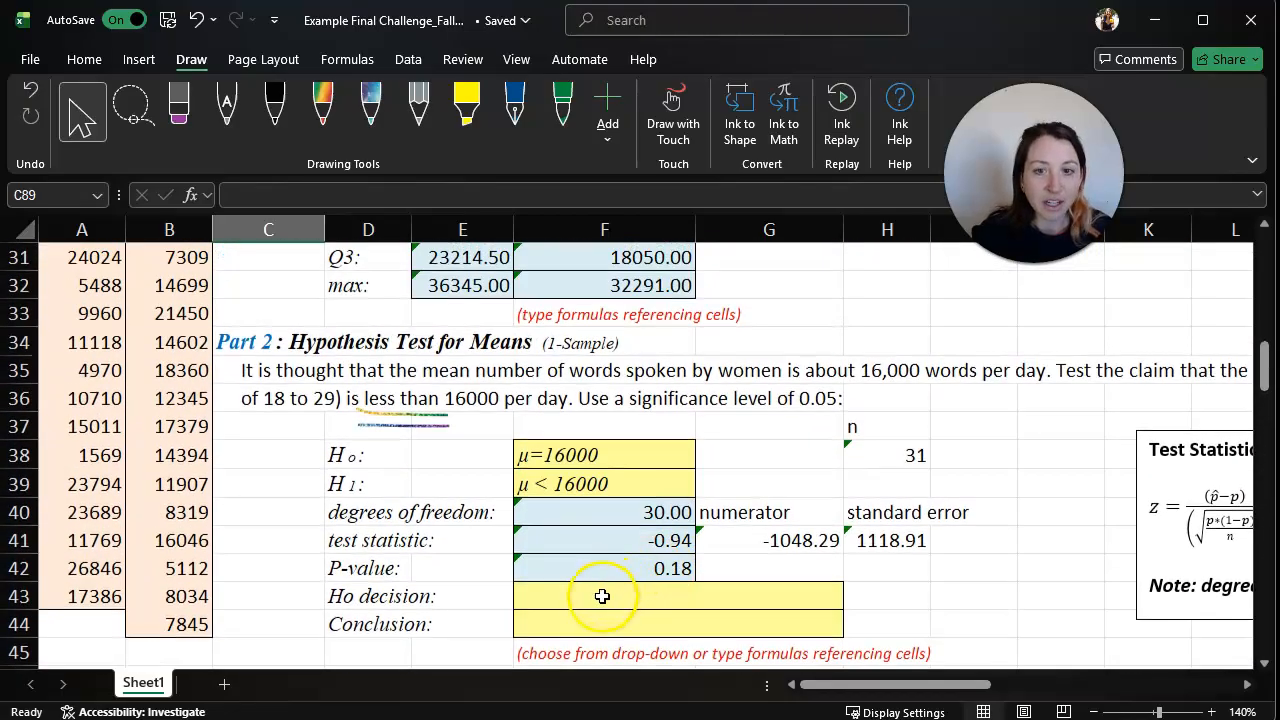
pyautogui.scroll(-1, 920, 505)
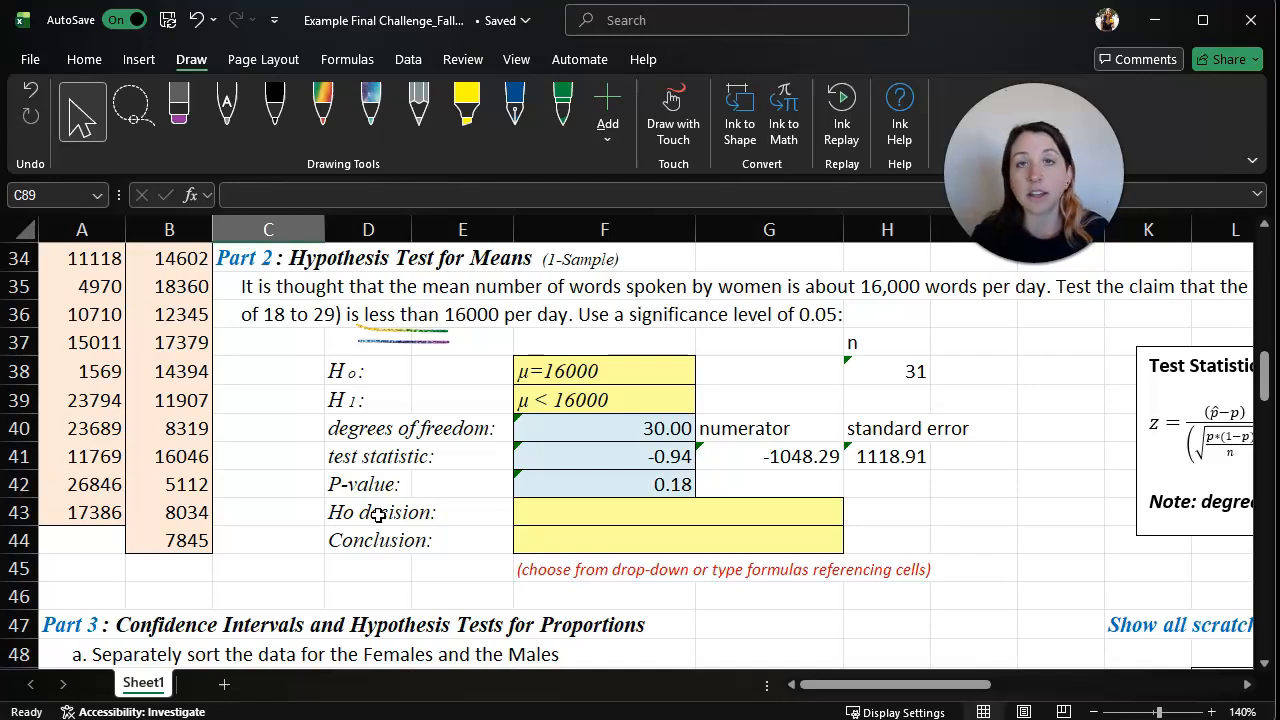
# Draw an arrow pointing to the shaded left tail of the bell curve in purple-blue galaxy ink.
pyautogui.moveTo(857, 686); pyautogui.dragTo(1030, 686)
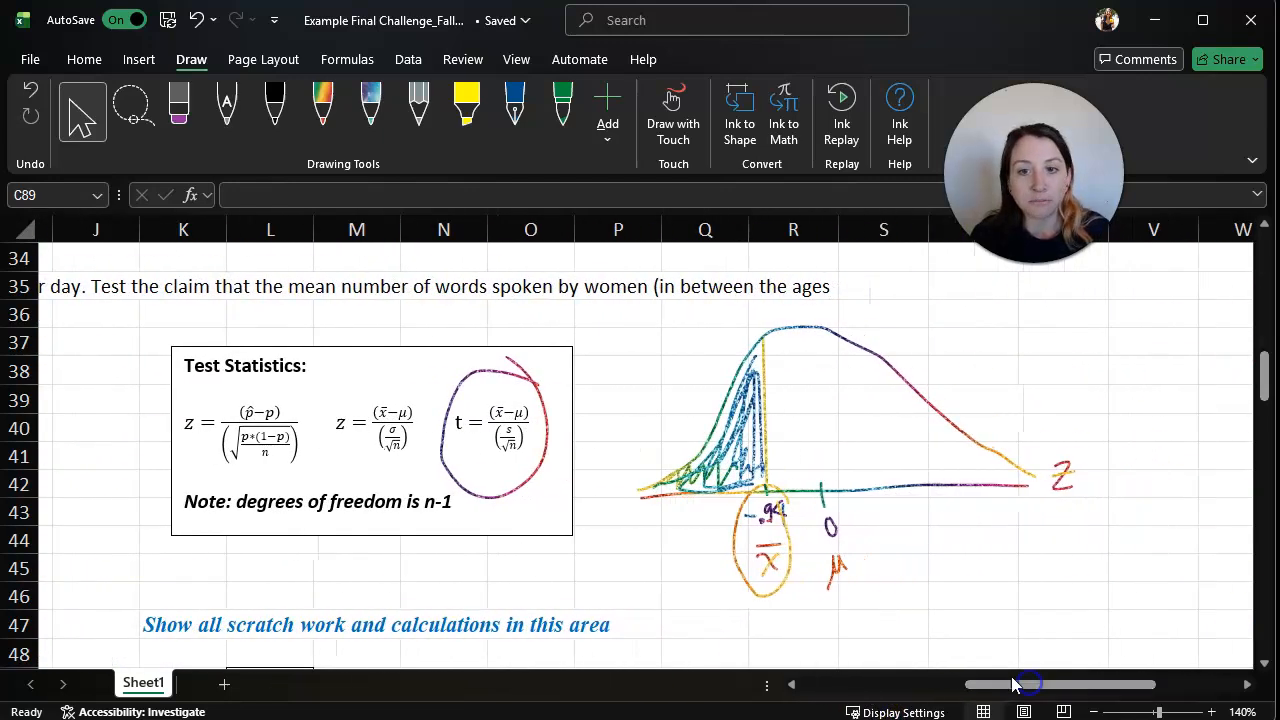
pyautogui.click(372, 112)
pyautogui.click(661, 316)
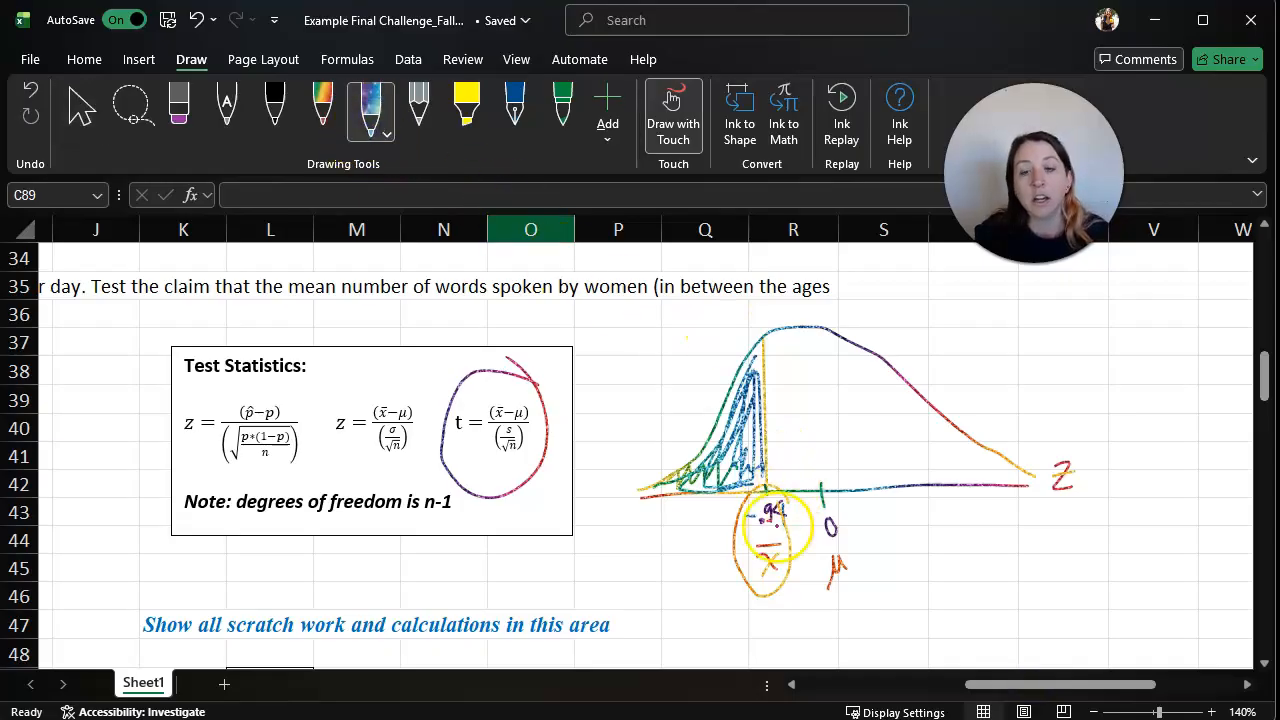
pyautogui.moveTo(667, 339); pyautogui.dragTo(735, 438)
pyautogui.moveTo(700, 432)
pyautogui.mouseDown()
pyautogui.moveTo(737, 443)
pyautogui.moveTo(737, 396)
pyautogui.mouseUp()
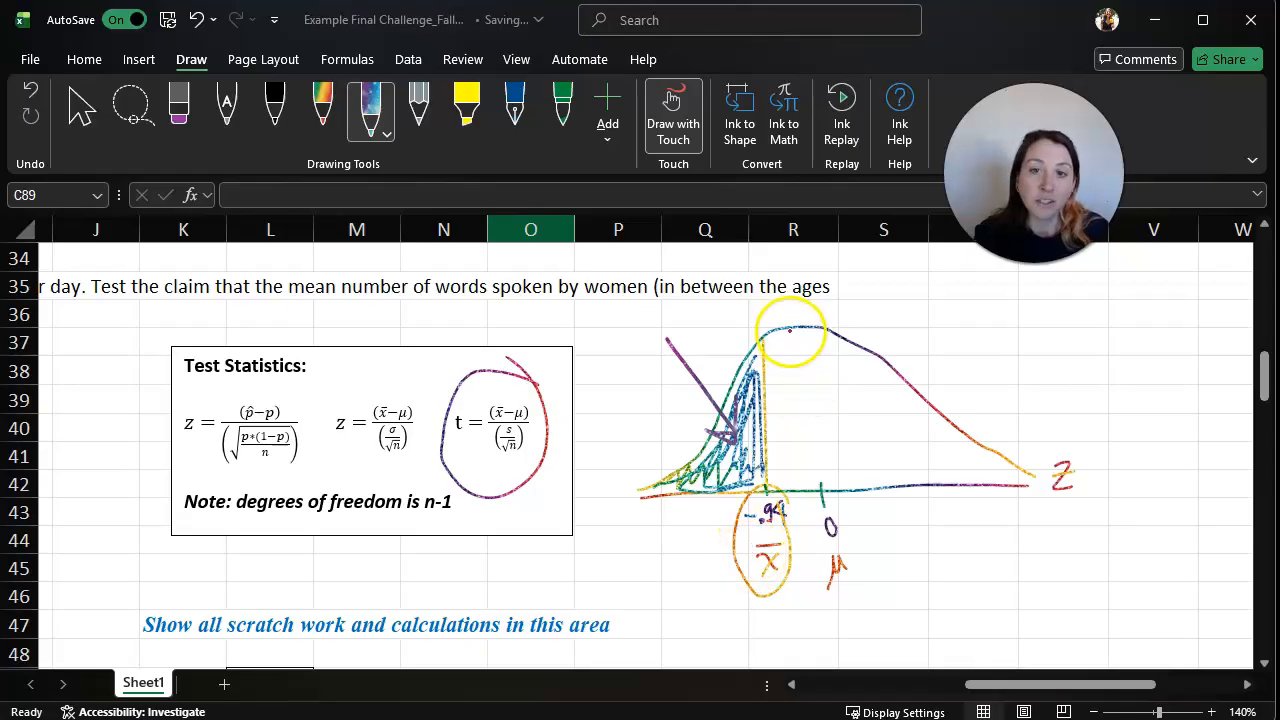